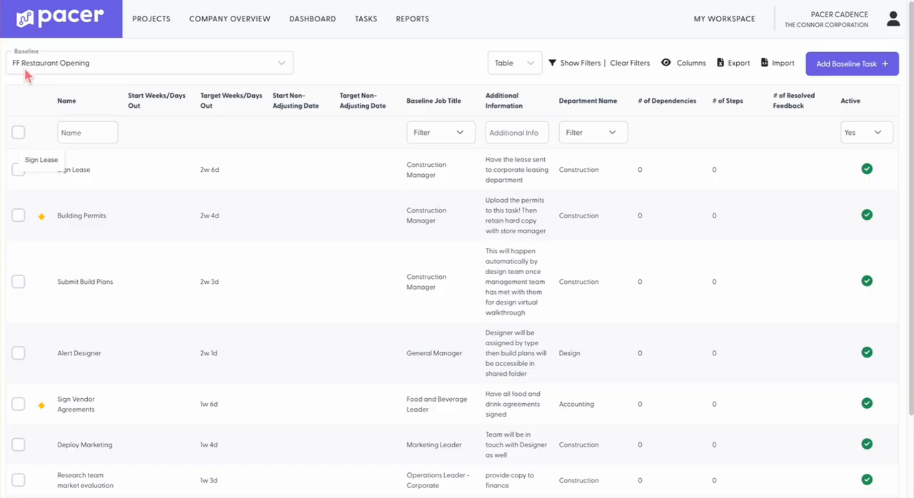
# Switch the FF Restaurant Opening baseline from Table to Gantt view
pyautogui.scroll(-3, 142, 214)
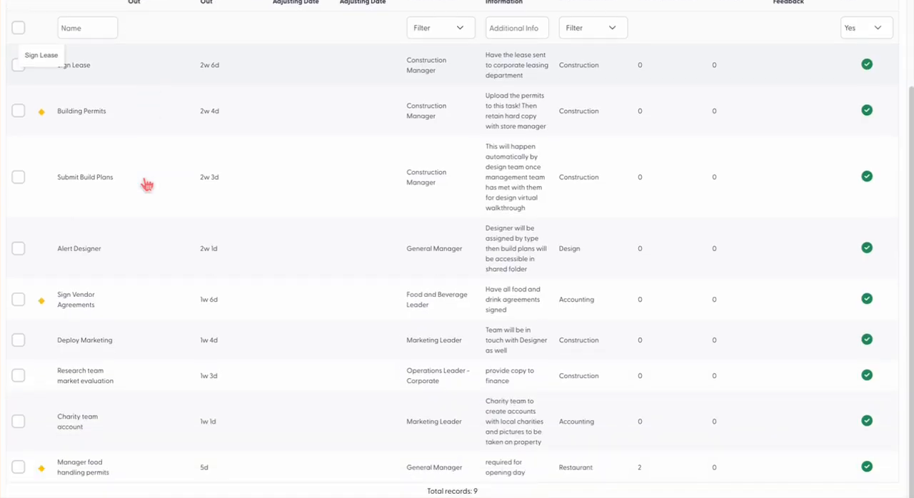
pyautogui.scroll(3, 143, 184)
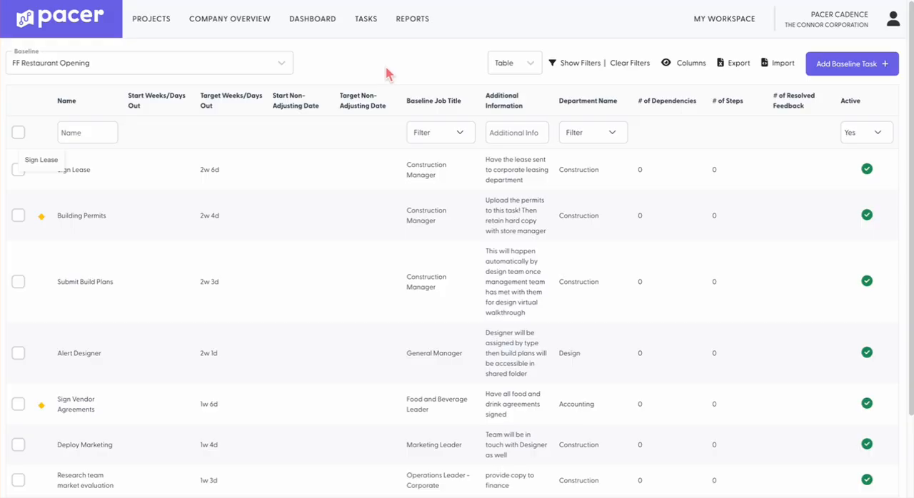
pyautogui.click(529, 65)
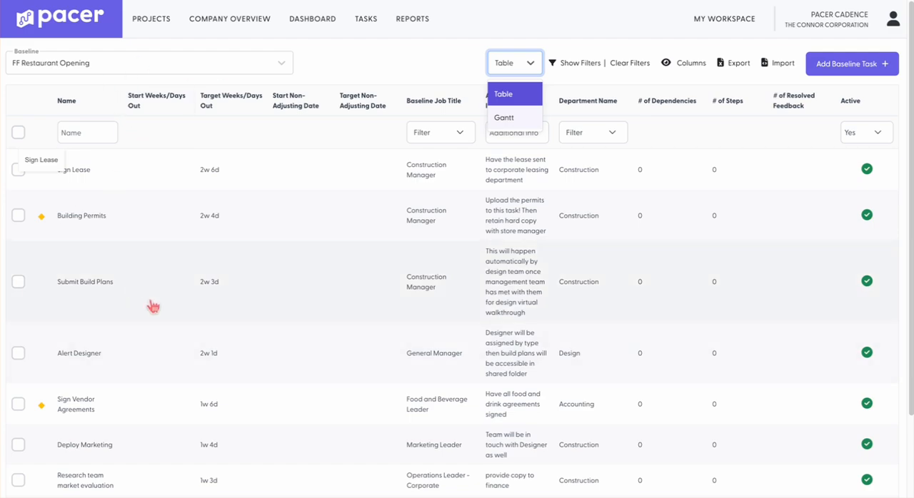
pyautogui.click(500, 120)
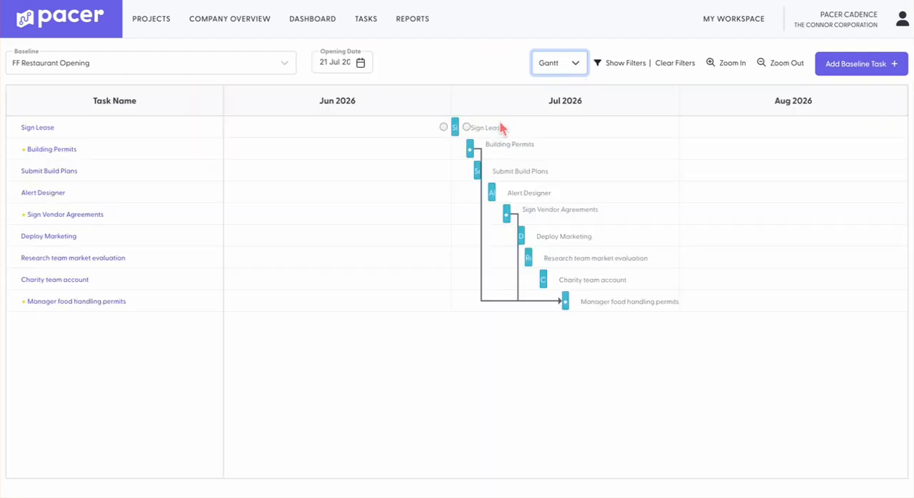
# Delete the dependency links from Building Permits and Sign Vendor Agreements to Manager food handling permits
pyautogui.doubleClick(484, 304)
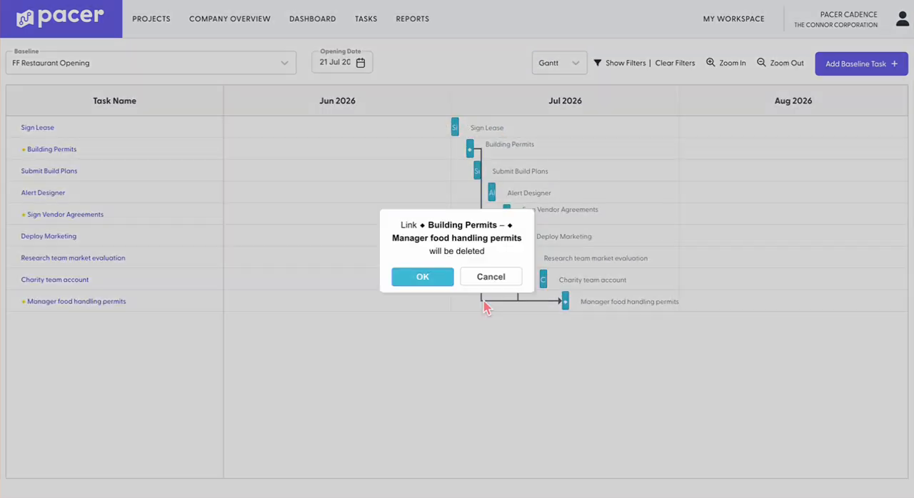
pyautogui.click(423, 277)
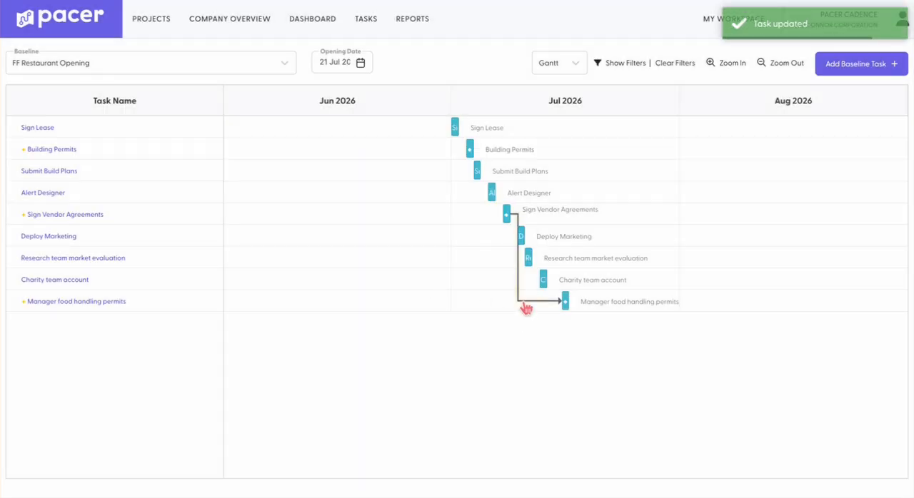
pyautogui.doubleClick(524, 306)
pyautogui.click(430, 280)
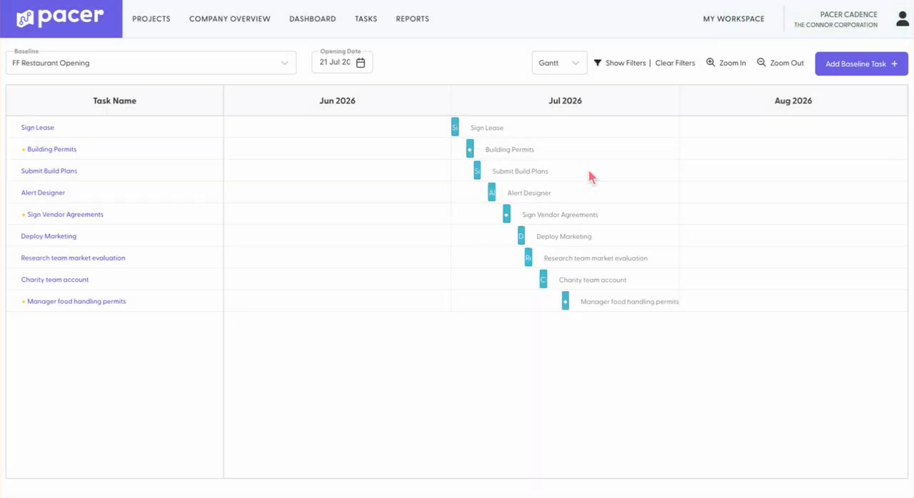
# Draw dependency links from Building Permits and from Sign Vendor Agreements to Manager food handling permits
pyautogui.moveTo(455, 135)
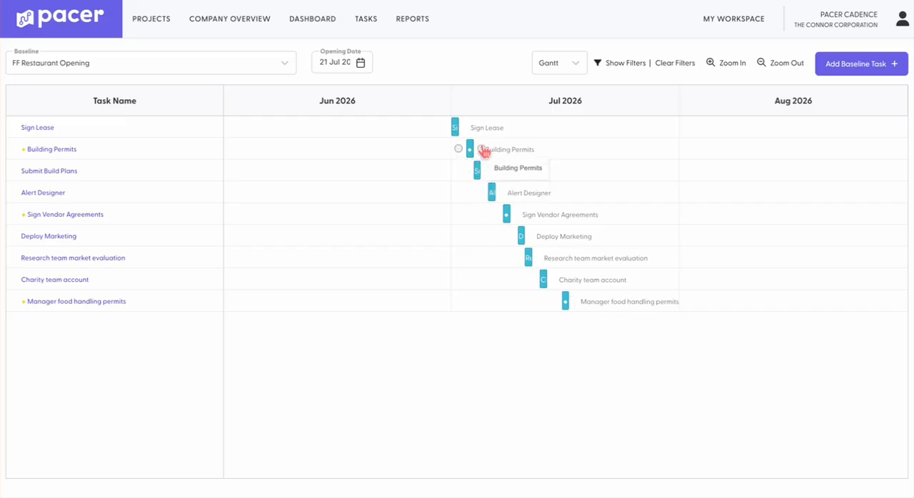
pyautogui.moveTo(482, 149); pyautogui.dragTo(562, 304)
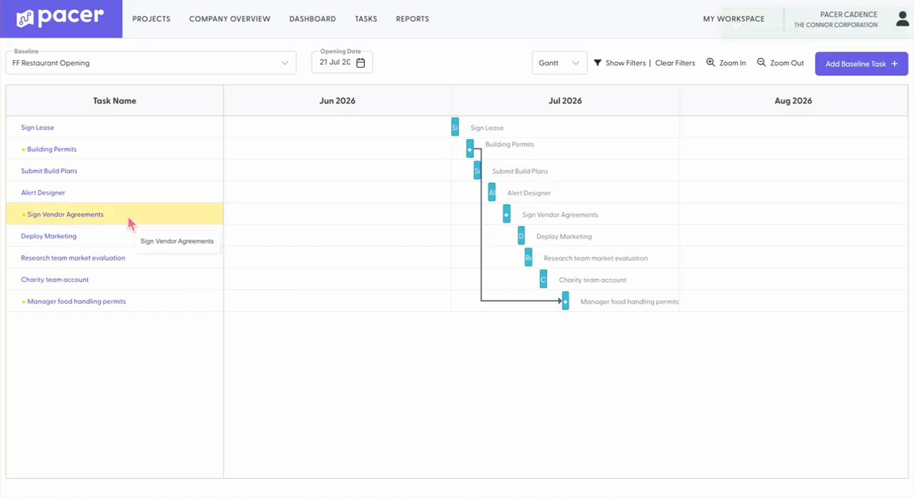
pyautogui.moveTo(517, 215); pyautogui.dragTo(558, 301)
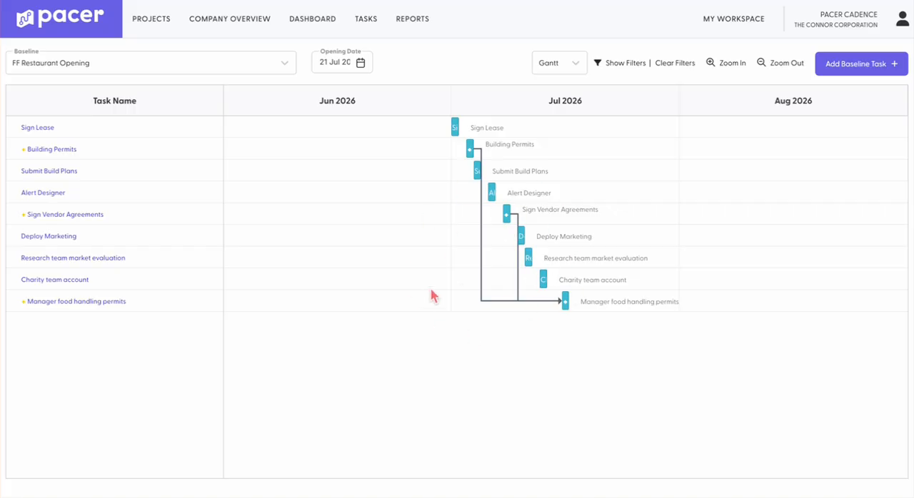
# Delete both newly drawn dependency links into Manager food handling permits
pyautogui.click(491, 300)
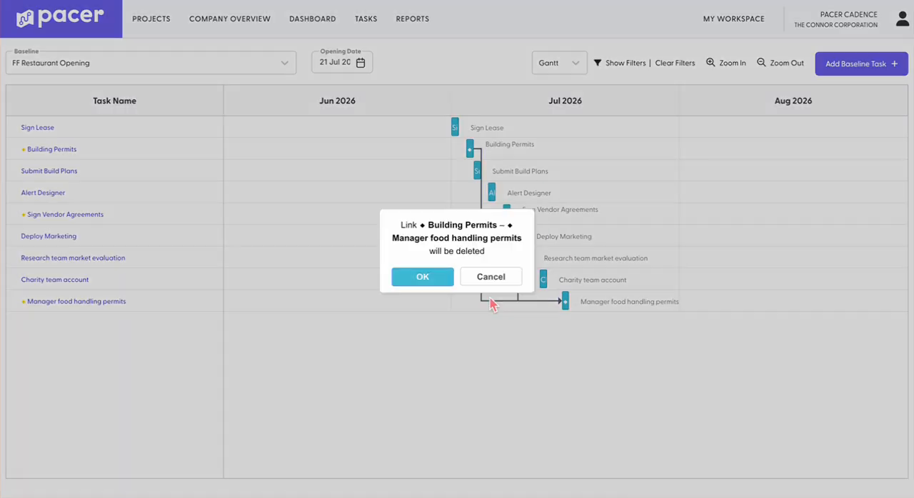
pyautogui.click(443, 279)
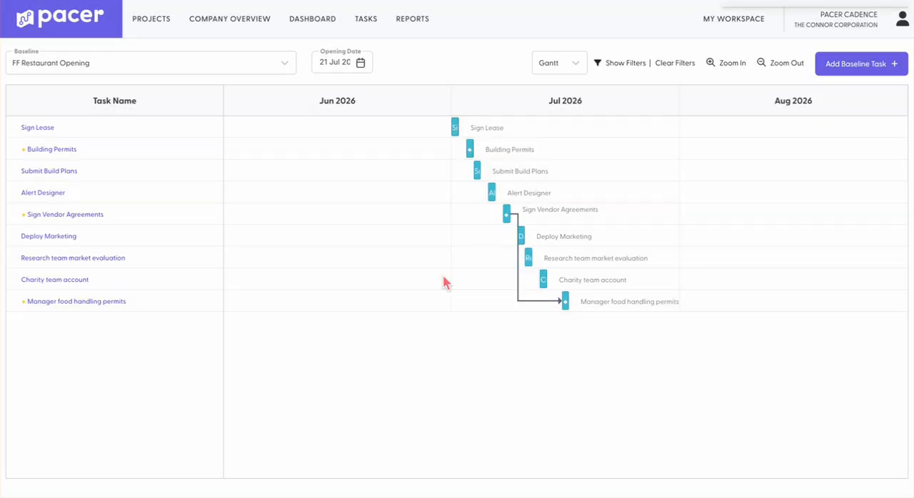
pyautogui.click(524, 301)
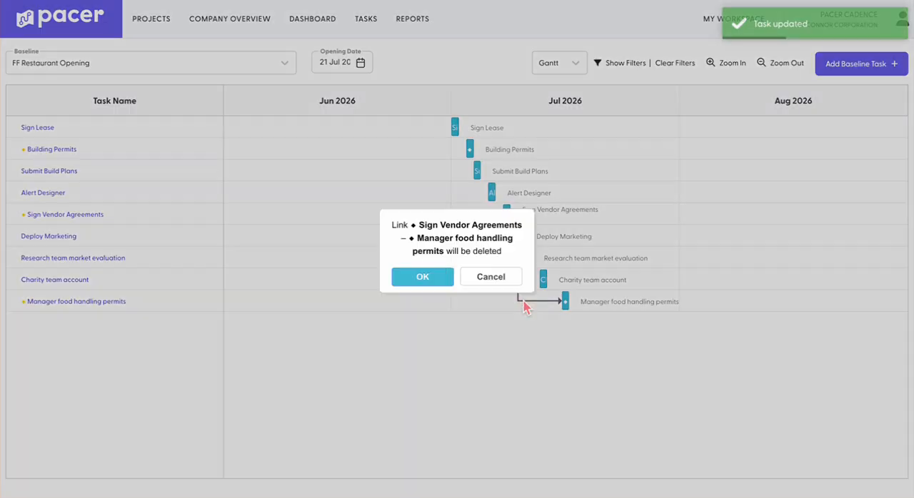
pyautogui.click(441, 278)
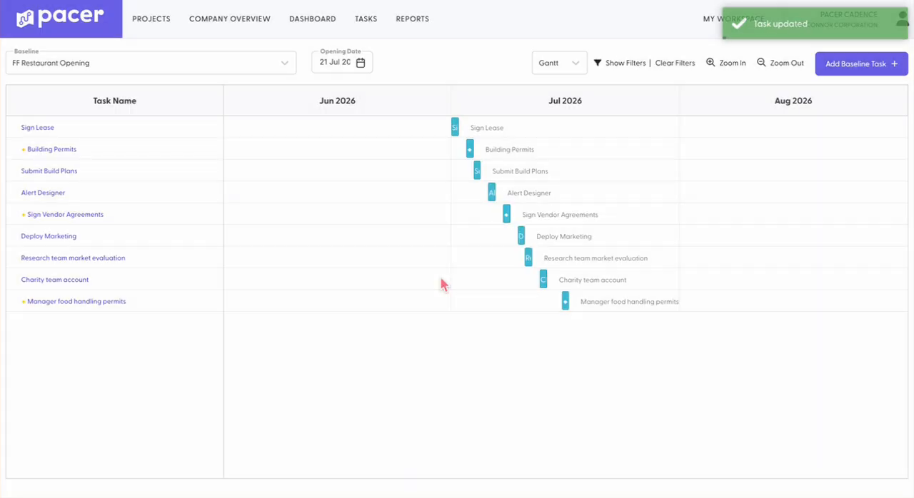
# Switch back to Table view and open the Building Permits baseline task
pyautogui.click(576, 69)
pyautogui.click(556, 94)
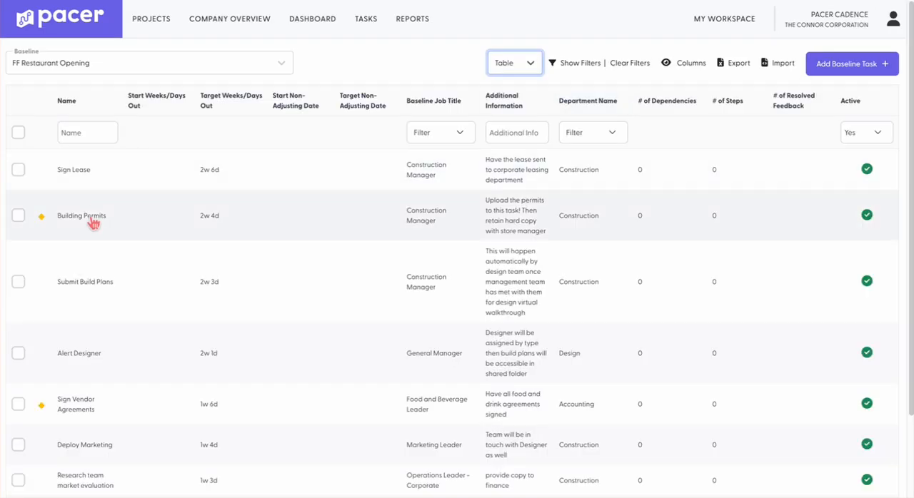
pyautogui.click(91, 218)
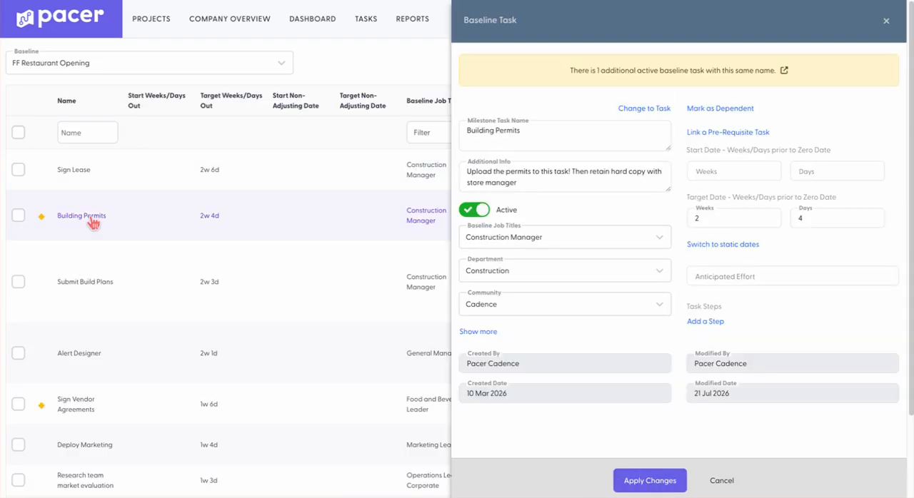
# Mark Building Permits as dependent, choosing Manager food handling permits as its successor
pyautogui.click(734, 132)
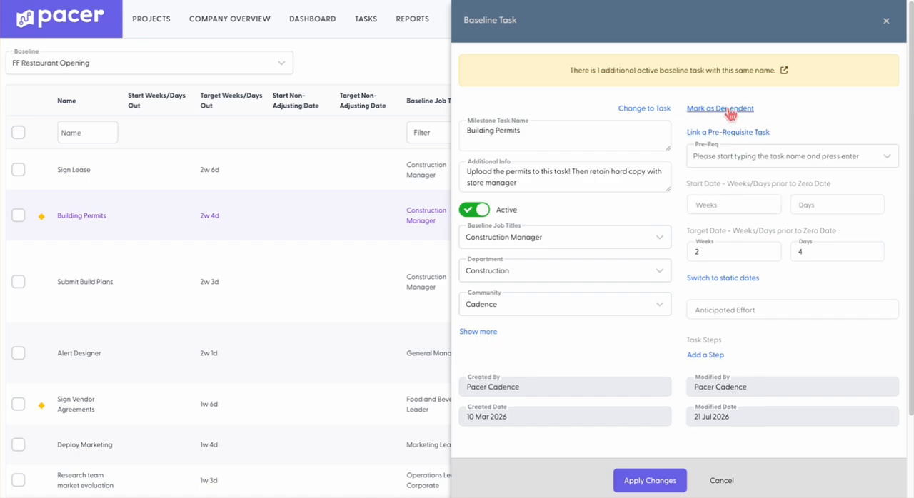
pyautogui.click(730, 109)
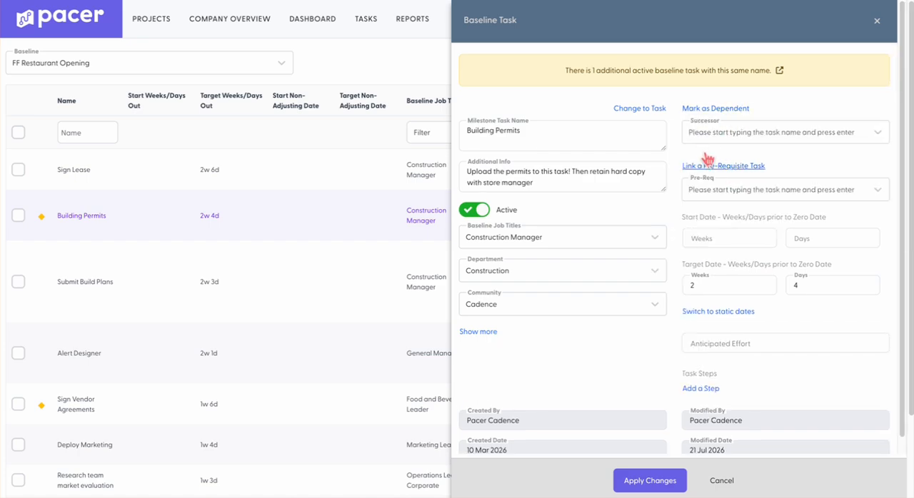
pyautogui.click(714, 135)
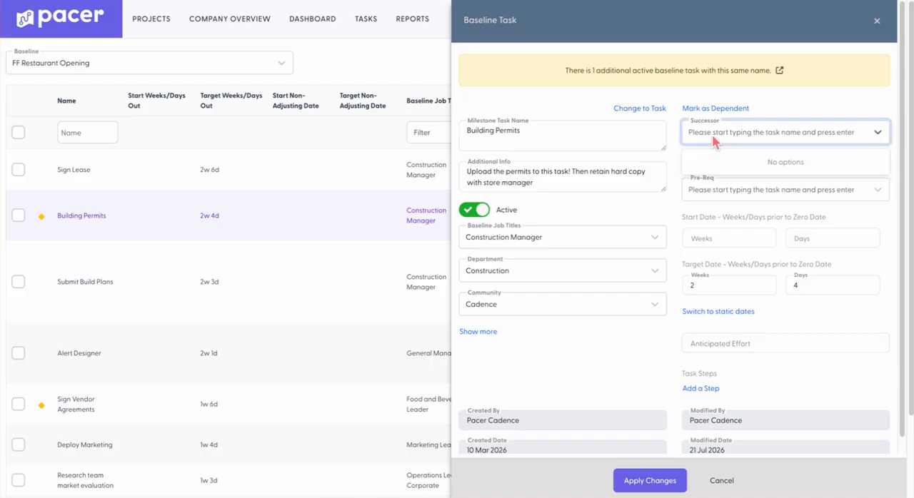
pyautogui.scroll(-2, 357, 320)
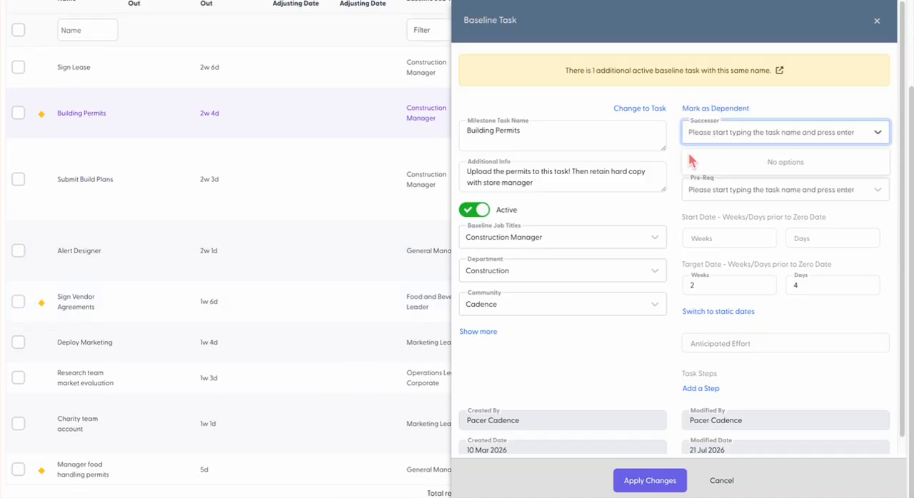
pyautogui.click(723, 134)
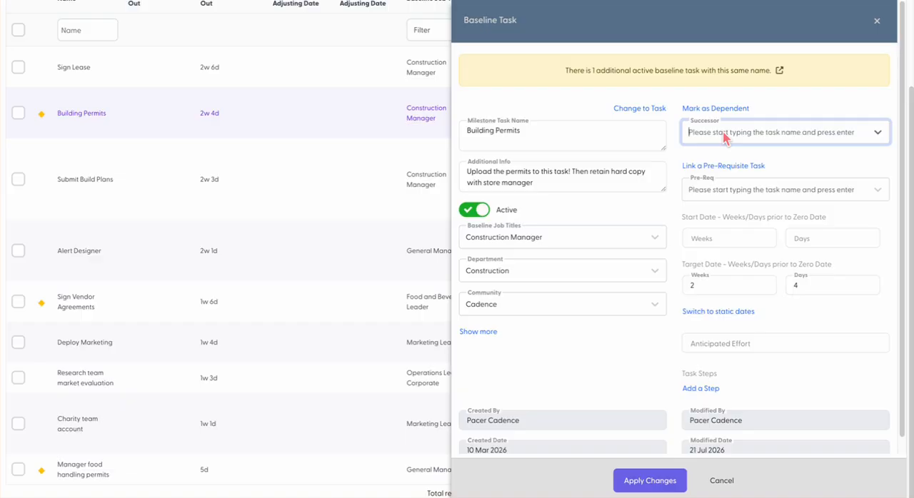
pyautogui.write('manager')
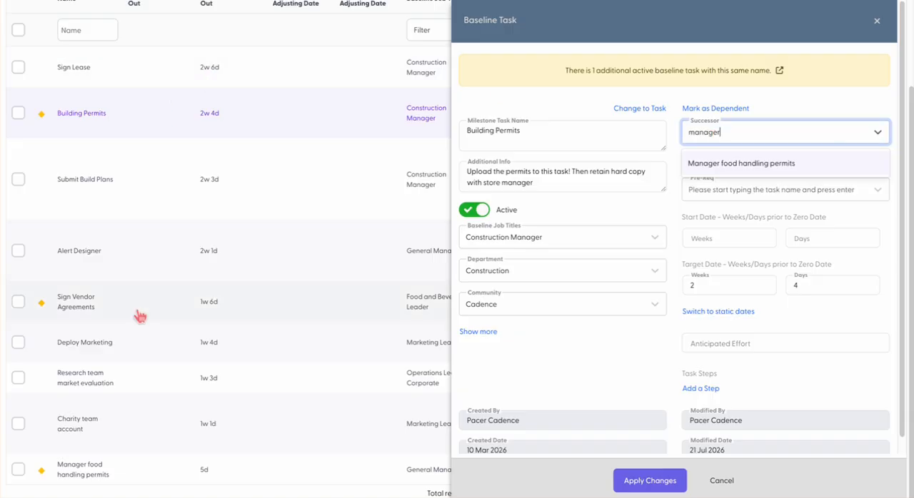
pyautogui.click(756, 163)
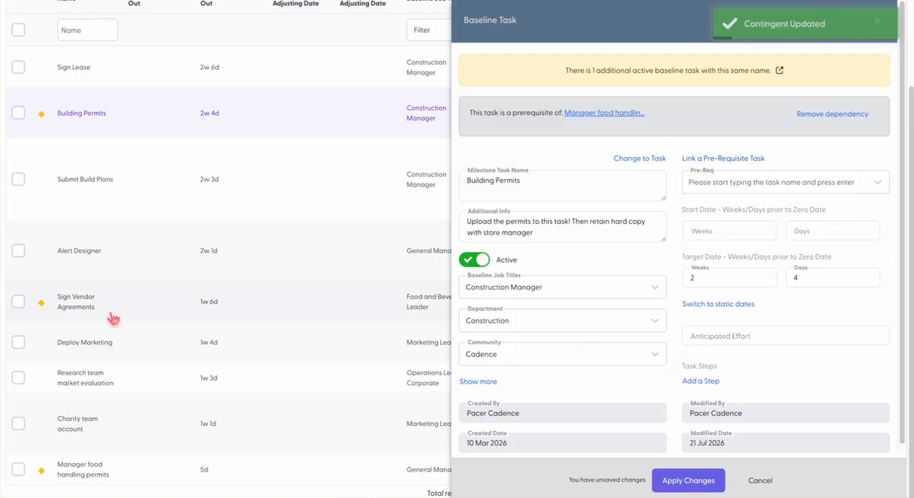
# Add Sign Vendor Agreements as a pre-requisite of Manager food handling permits, then close the task panel without applying
pyautogui.click(77, 472)
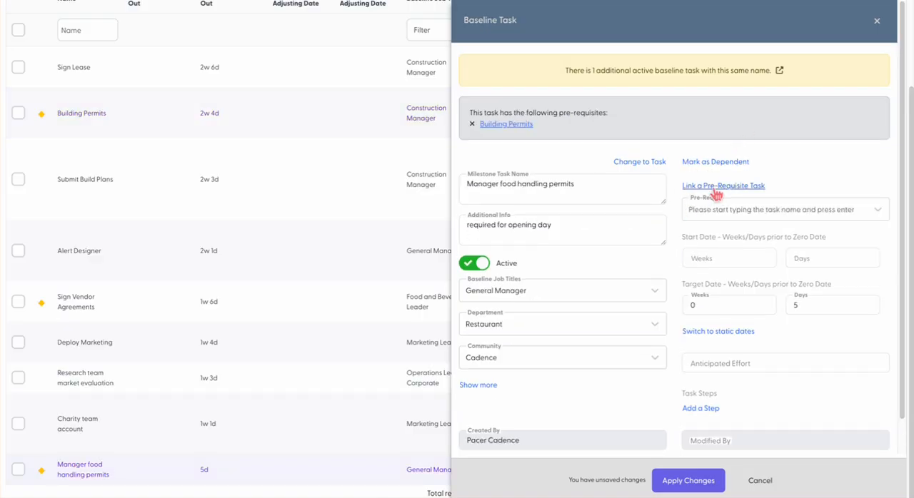
pyautogui.click(718, 210)
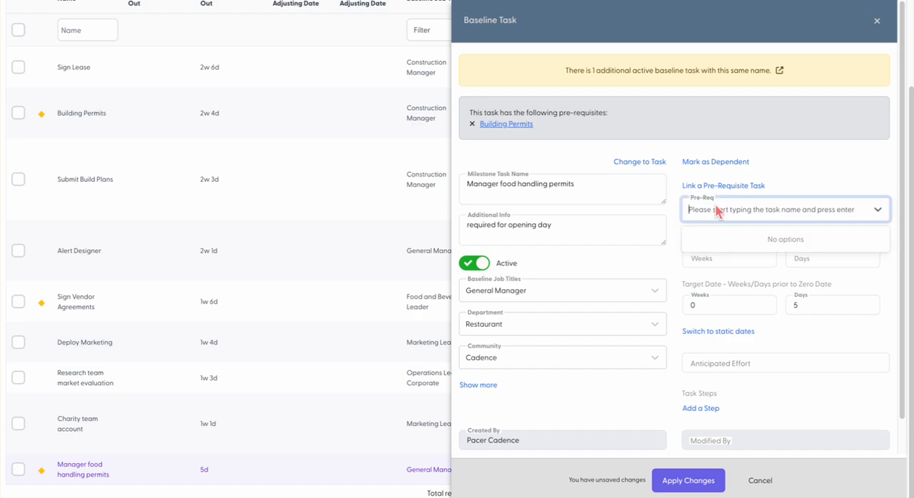
pyautogui.write('sign')
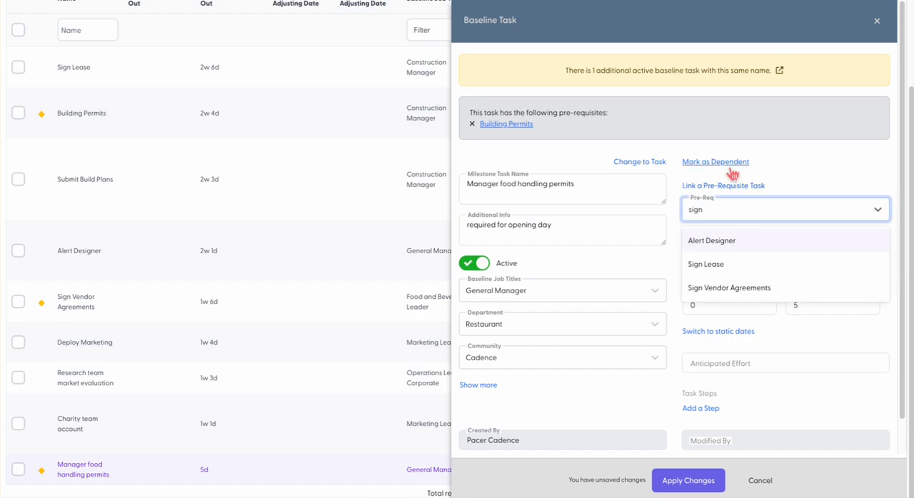
pyautogui.click(719, 289)
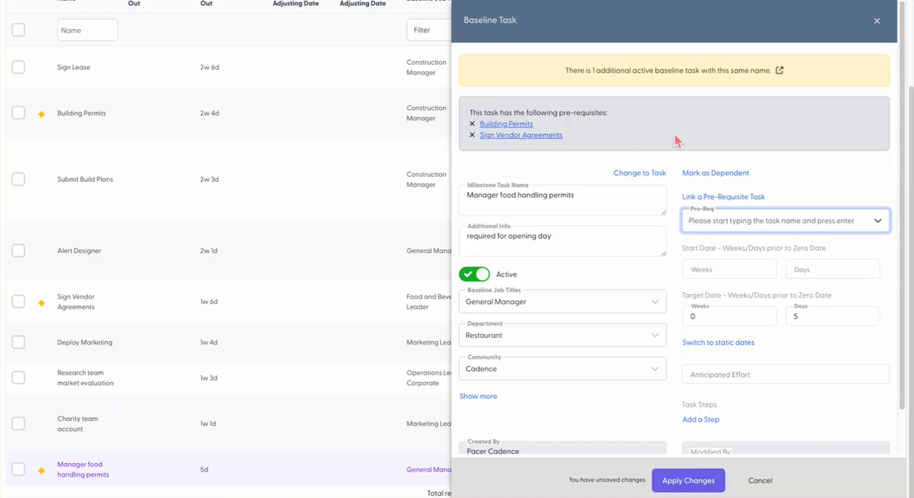
pyautogui.click(882, 26)
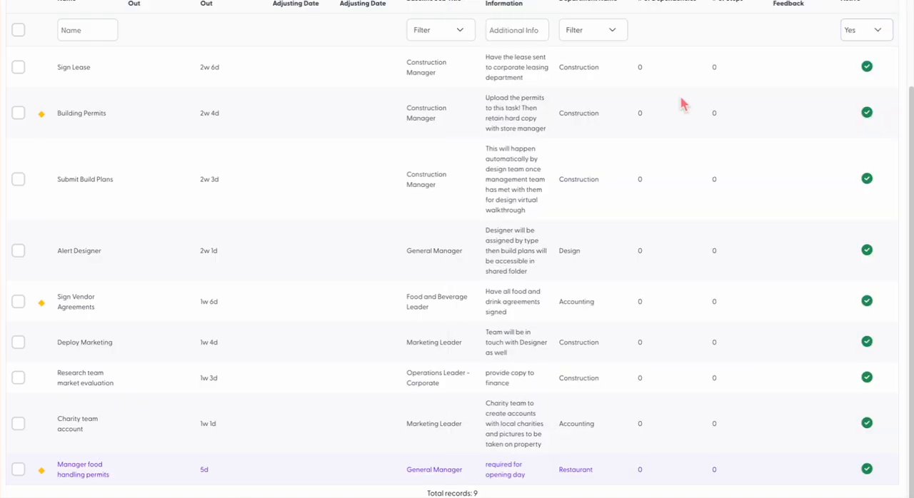
# Switch the baseline back to Gantt view
pyautogui.scroll(1, 326, 280)
pyautogui.scroll(1, 327, 281)
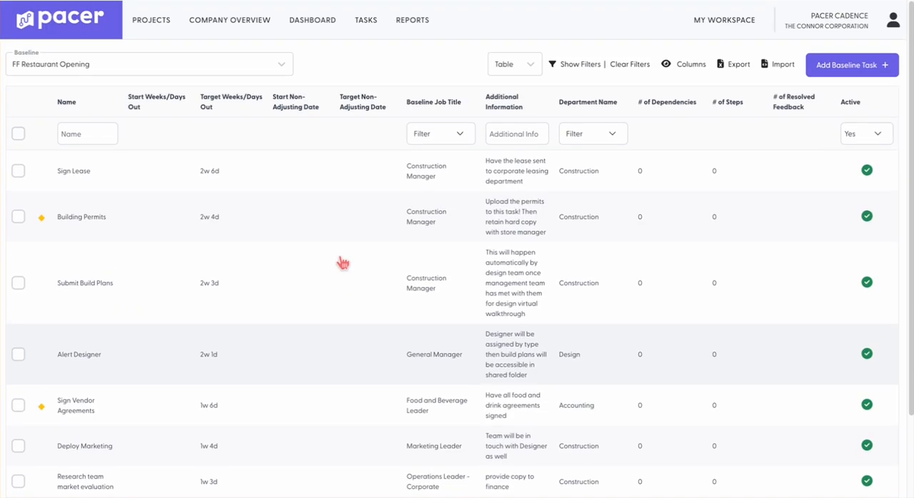
pyautogui.click(530, 63)
pyautogui.click(508, 118)
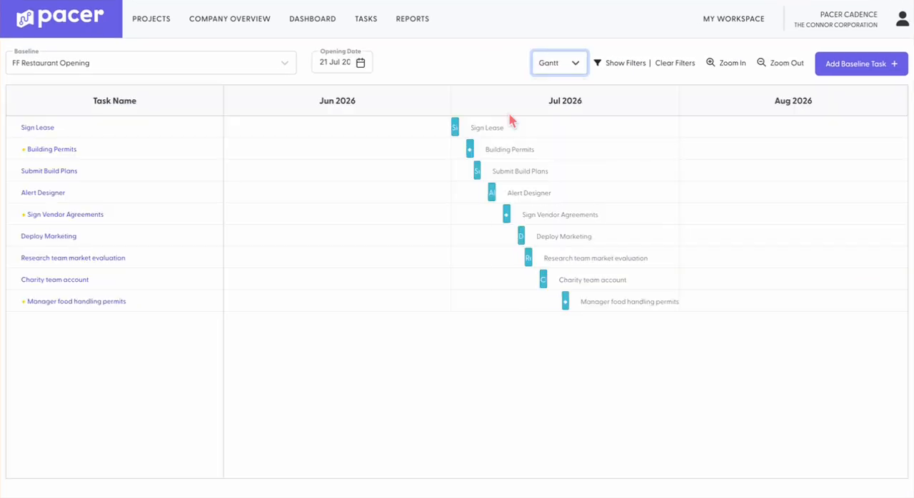